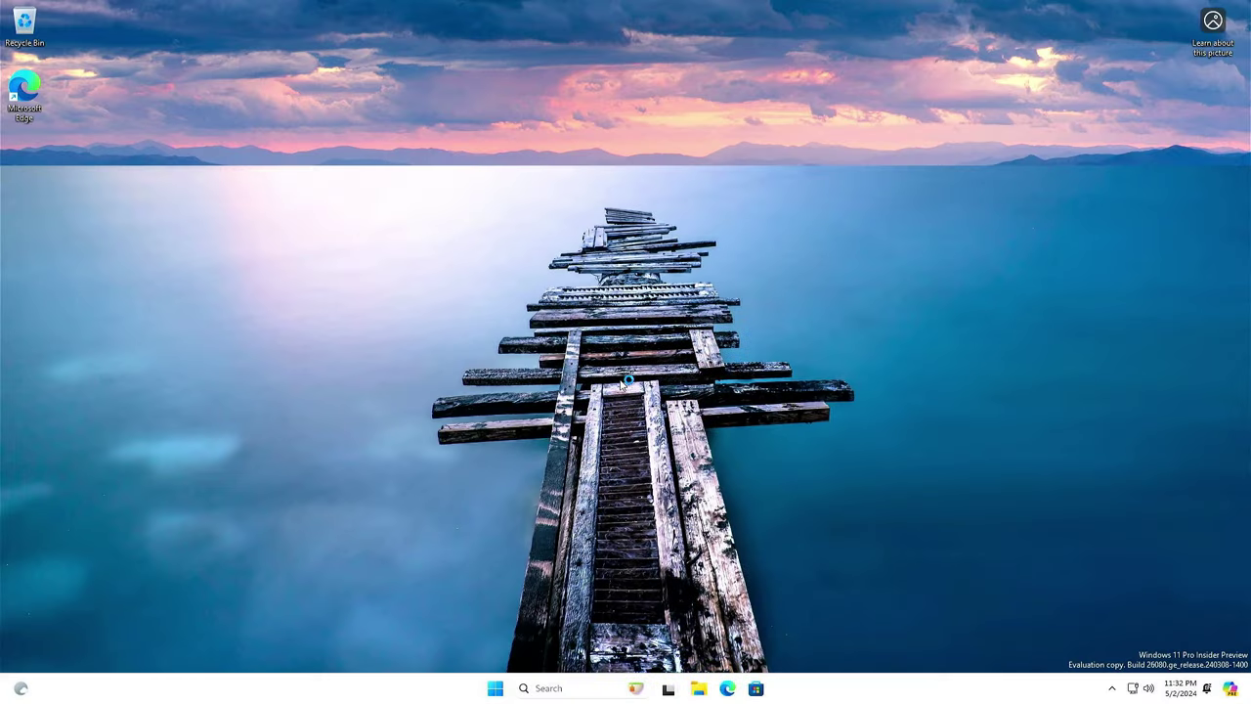
# - Run winver from Start search to show the About Windows version information
pyautogui.press('super')
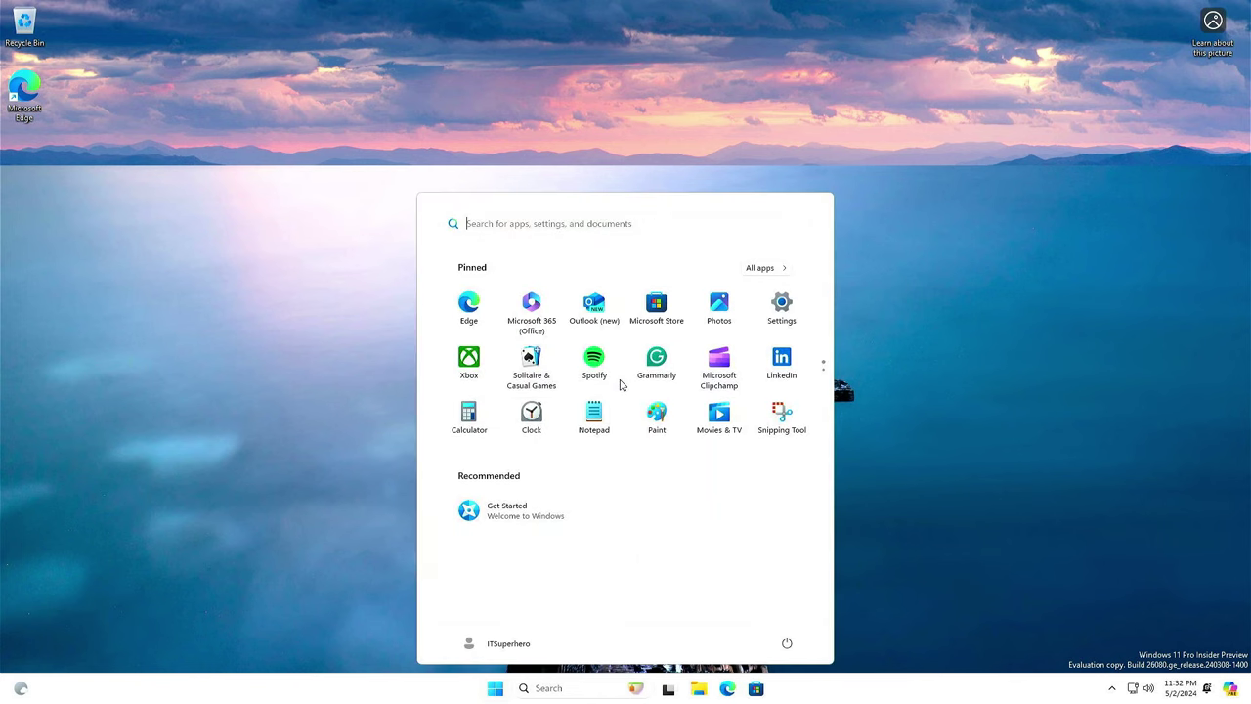
pyautogui.write('winver')
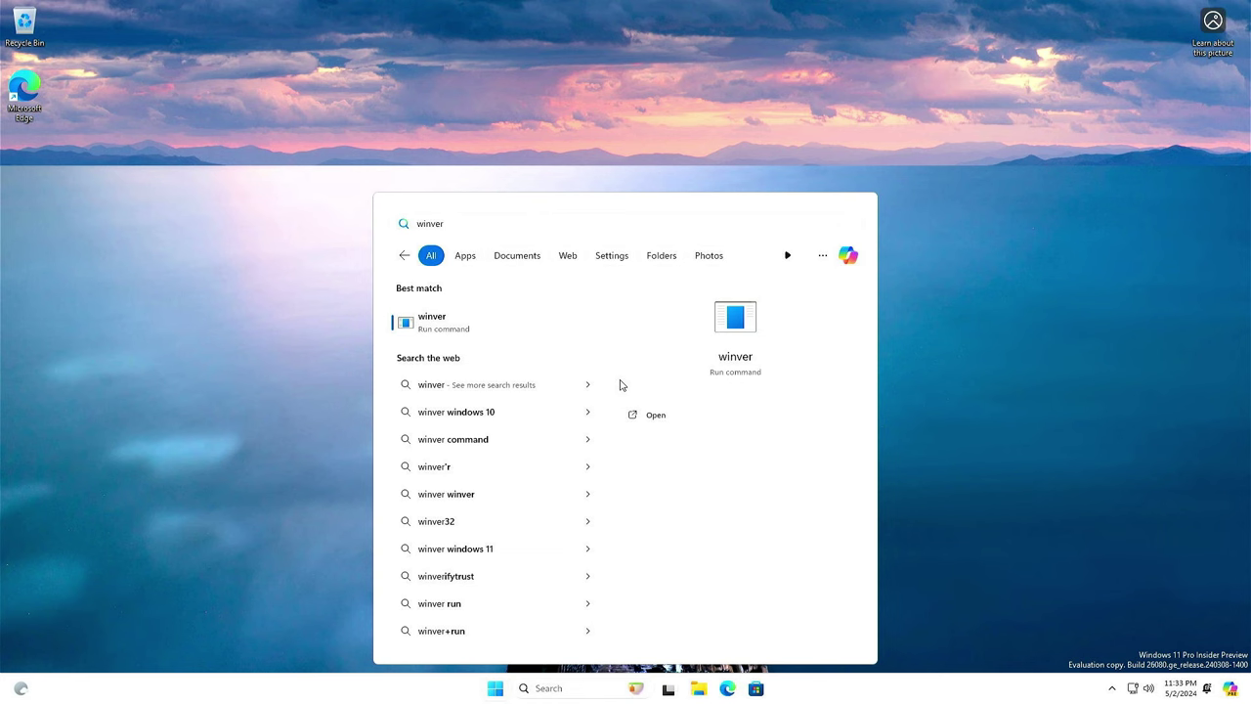
pyautogui.press('Return')
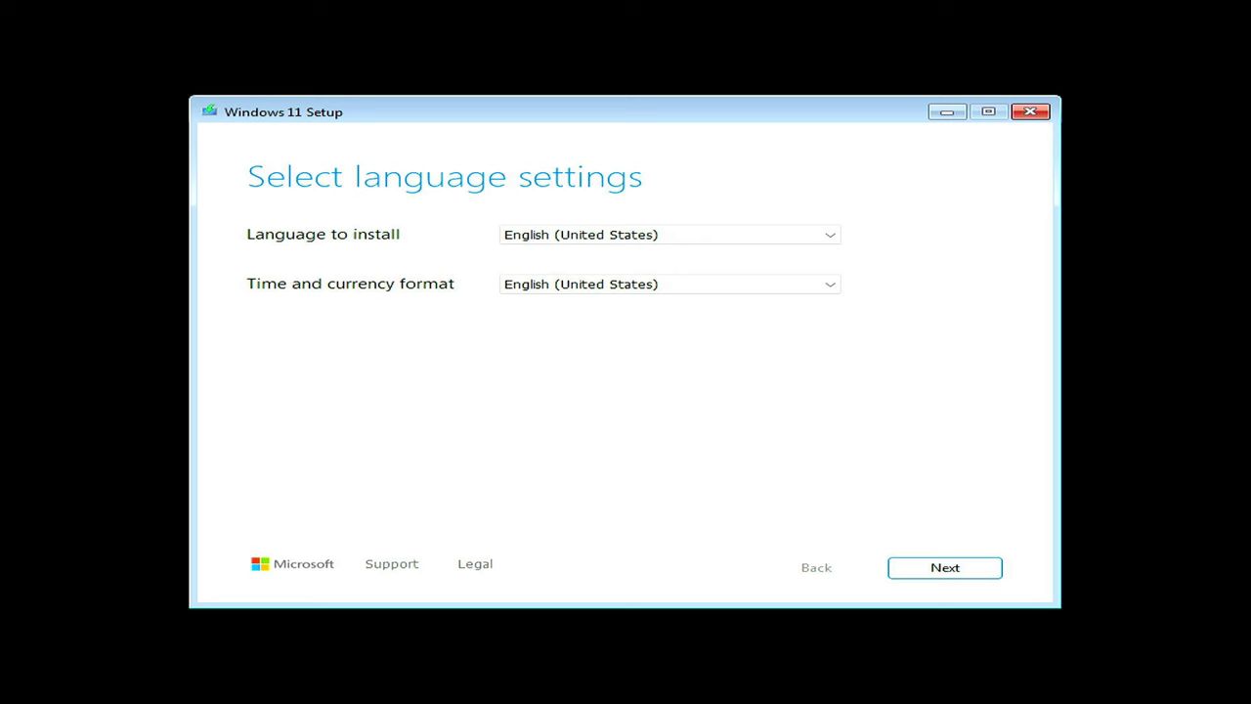
# - Keep the English (United States) defaults, skip the product key and choose Windows 11 Pro
pyautogui.click(945, 568)
pyautogui.click(945, 569)
pyautogui.click(946, 571)
pyautogui.click(331, 511)
pyautogui.click(369, 368)
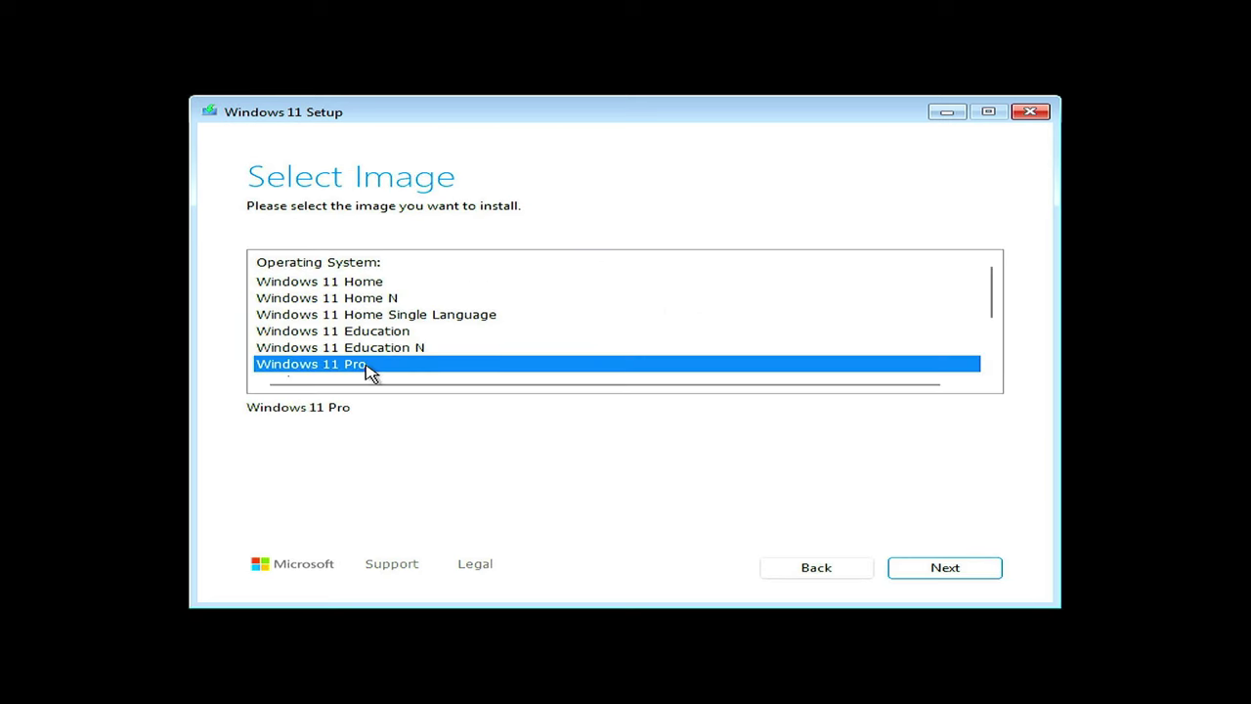
# - Accept the license terms and install onto Disk 0's unallocated 111.8 GB space
pyautogui.click(922, 570)
pyautogui.click(923, 571)
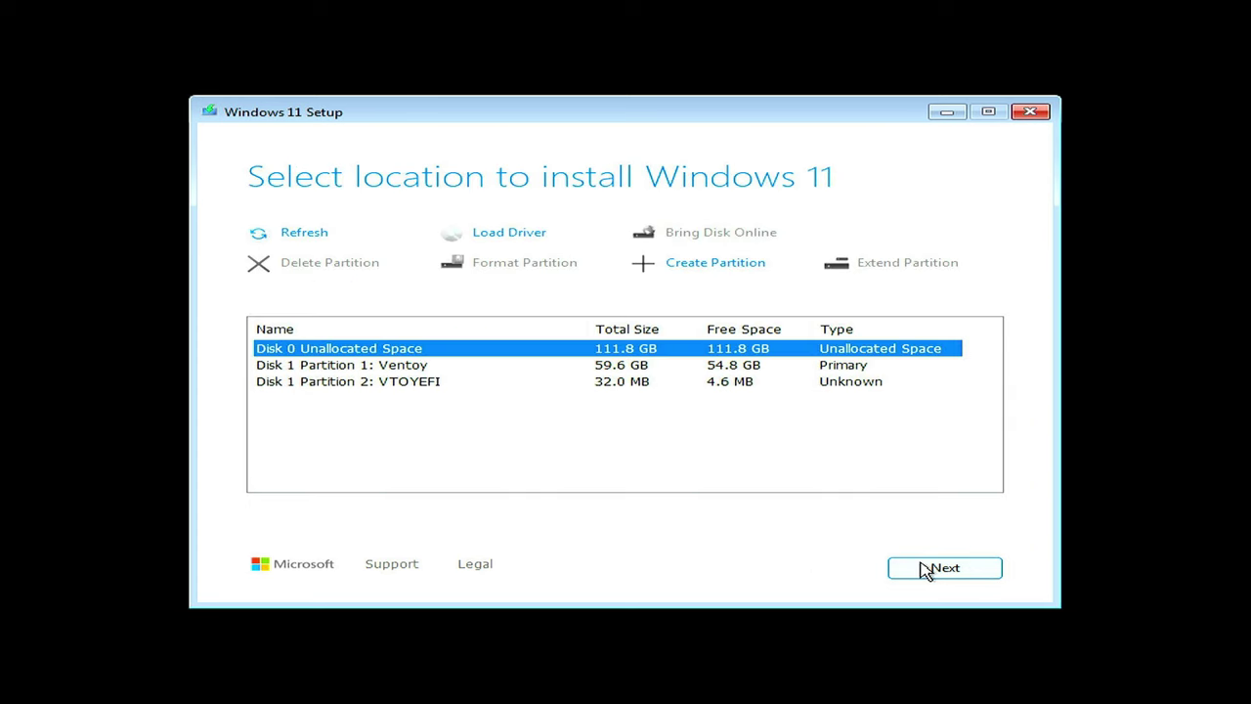
pyautogui.click(924, 570)
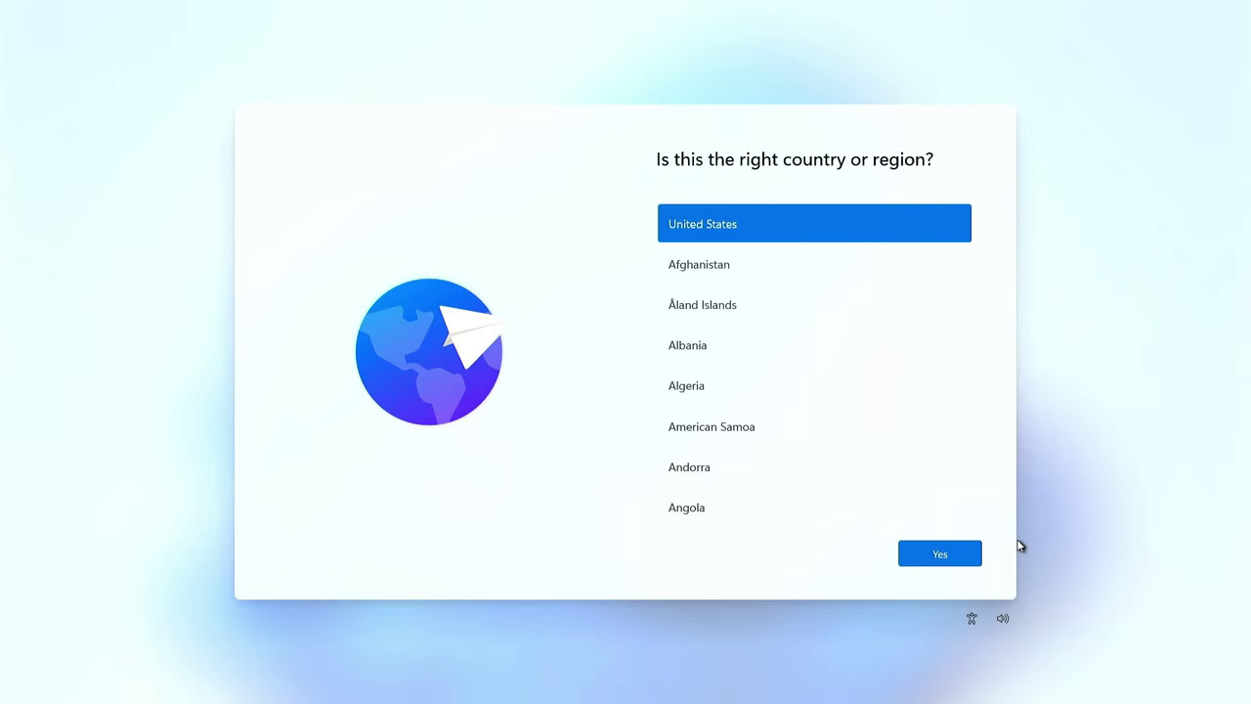
# - Confirm United States region and US keyboard, skipping the second layout
pyautogui.click(968, 564)
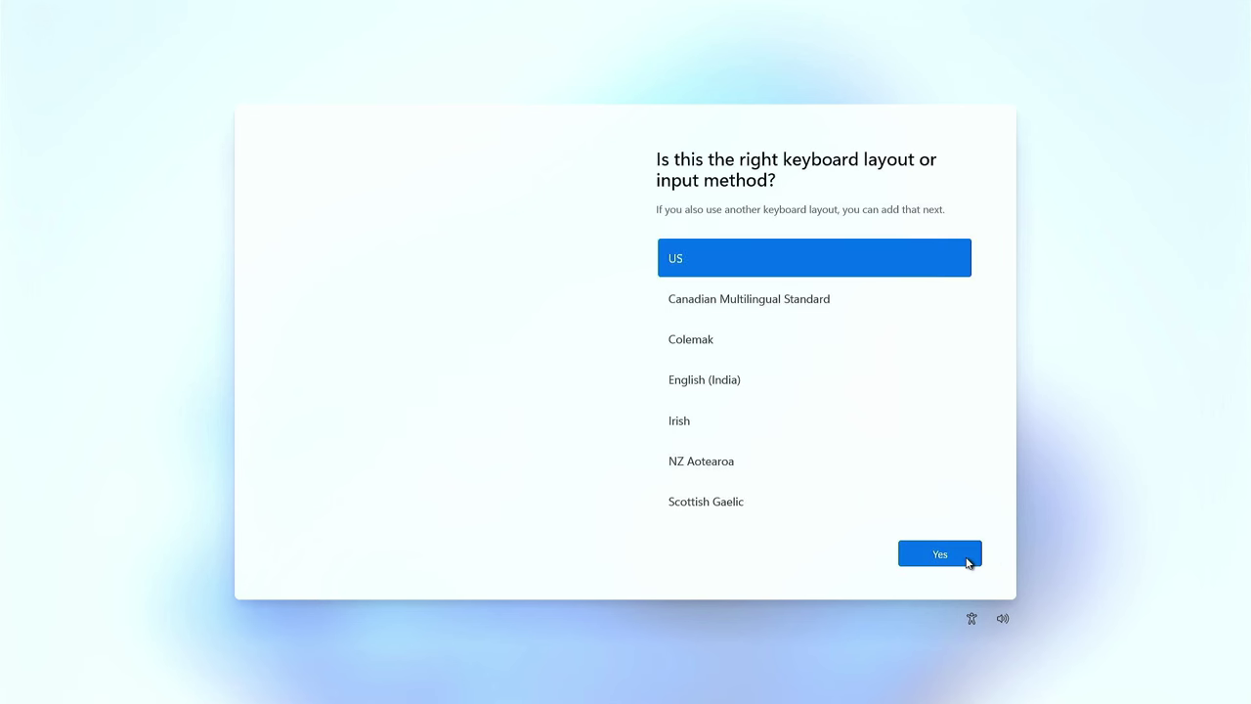
pyautogui.click(968, 563)
pyautogui.click(968, 563)
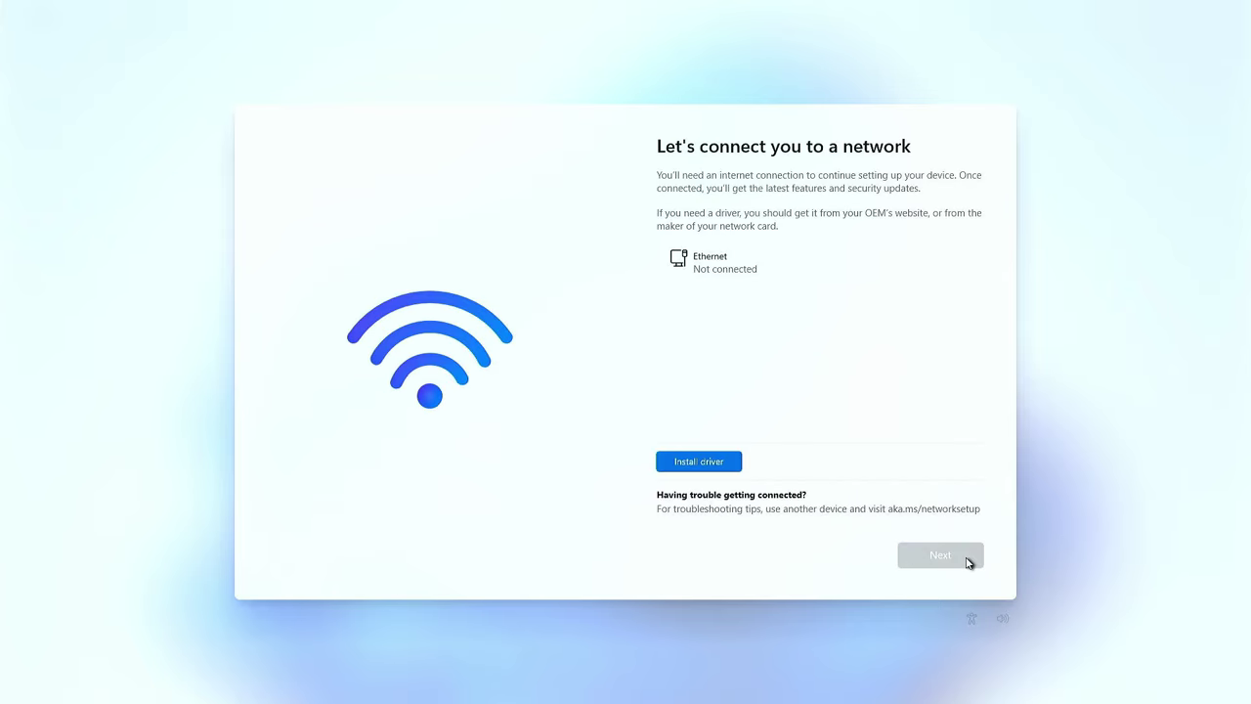
# - Run oobe\bypassnro from a Shift+F10 command prompt to enable offline setup
pyautogui.hotkey('shift', 'F10')
pyautogui.click(629, 162)
pyautogui.write('o')
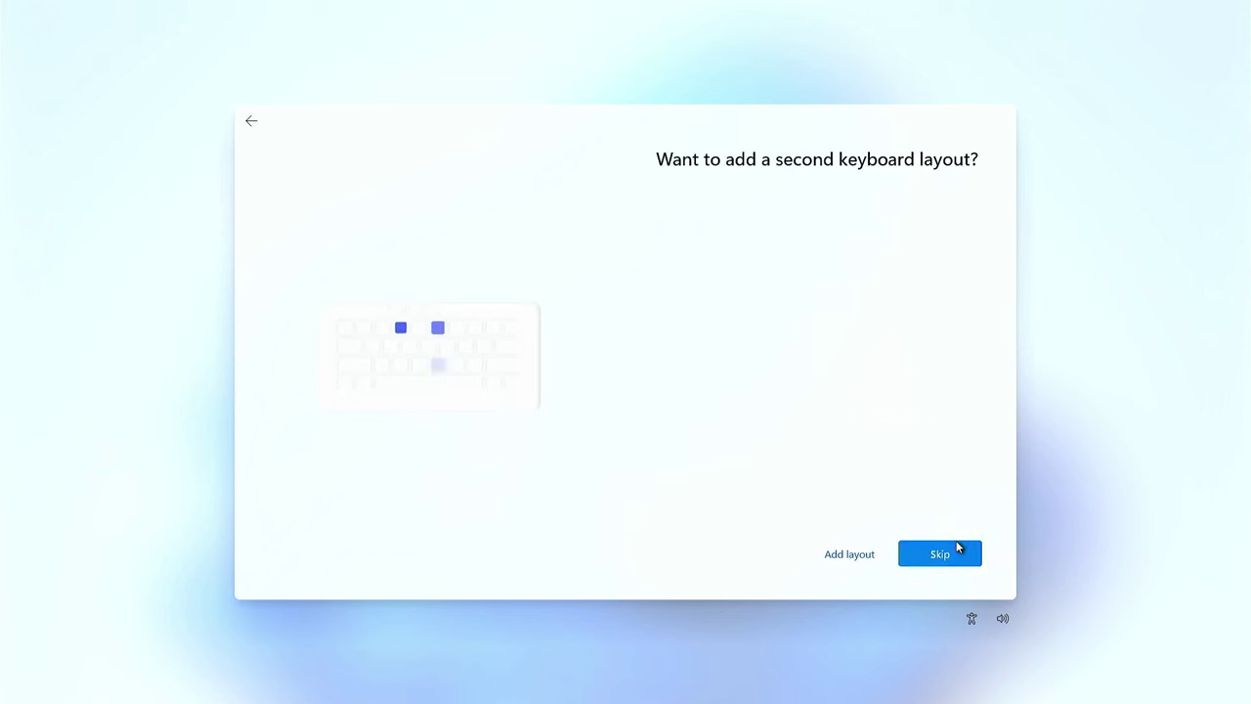
# - Skip the second keyboard layout and device naming, then pick Set up for personal use
pyautogui.click(940, 553)
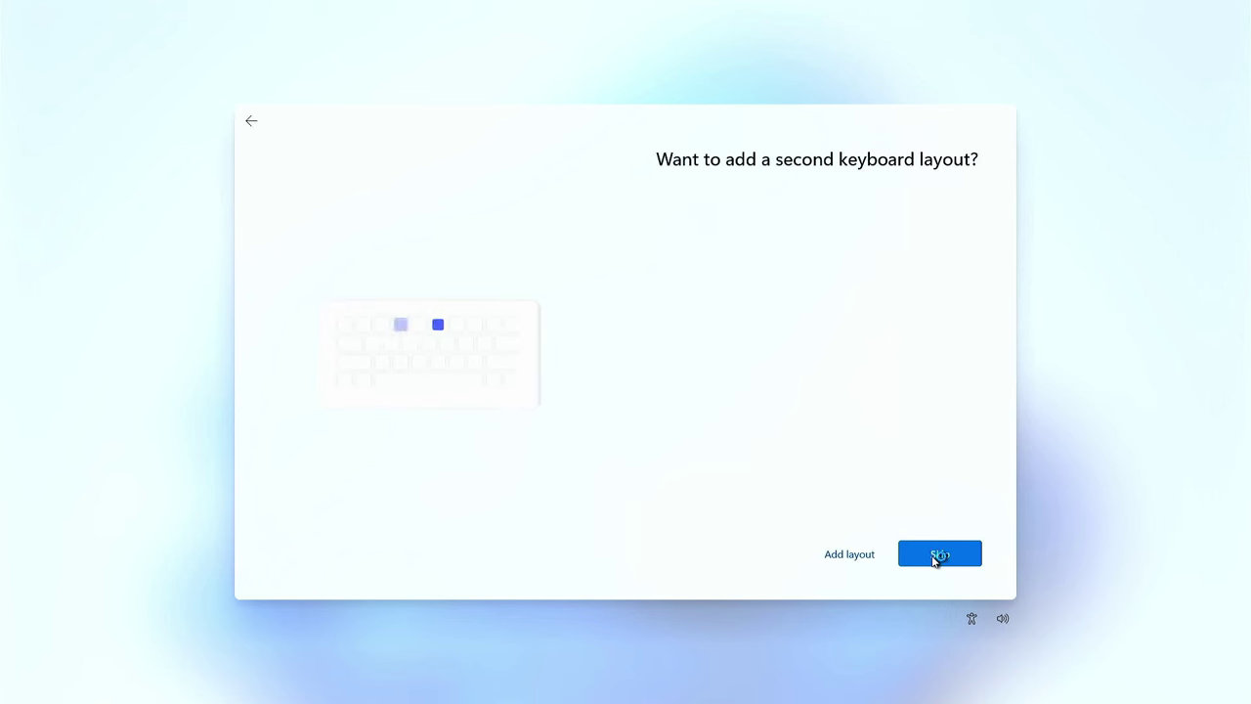
pyautogui.click(934, 559)
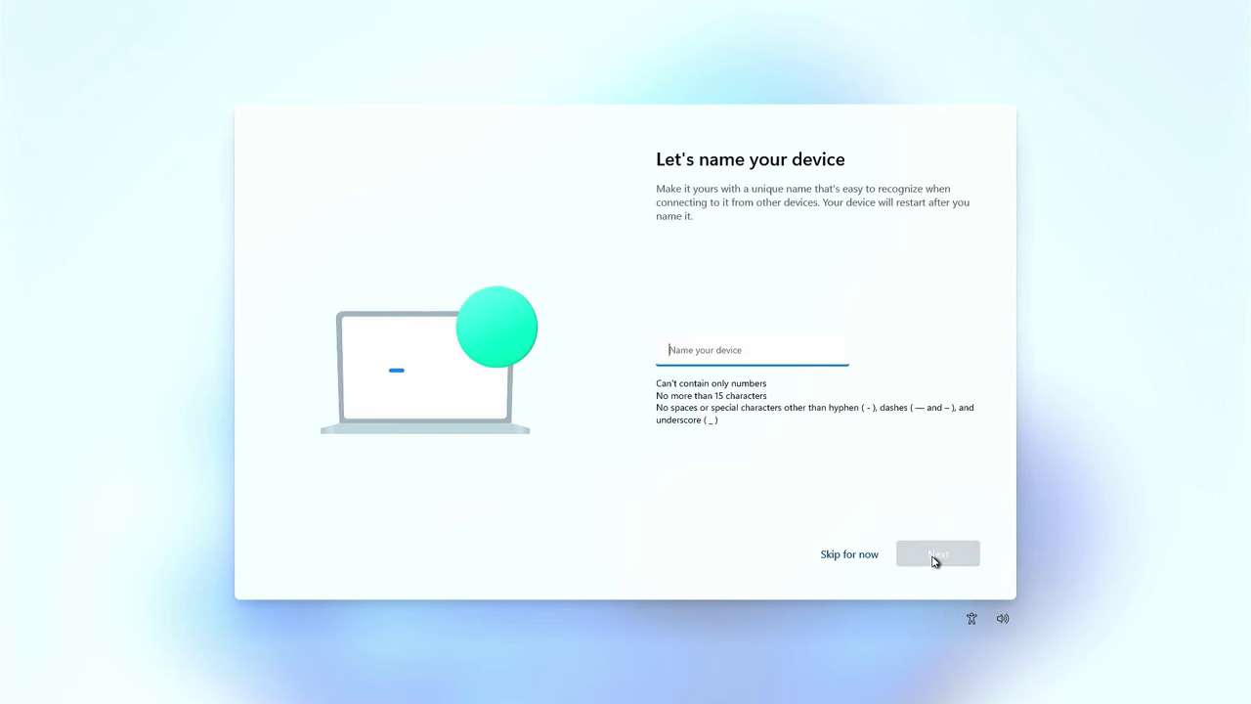
pyautogui.click(869, 558)
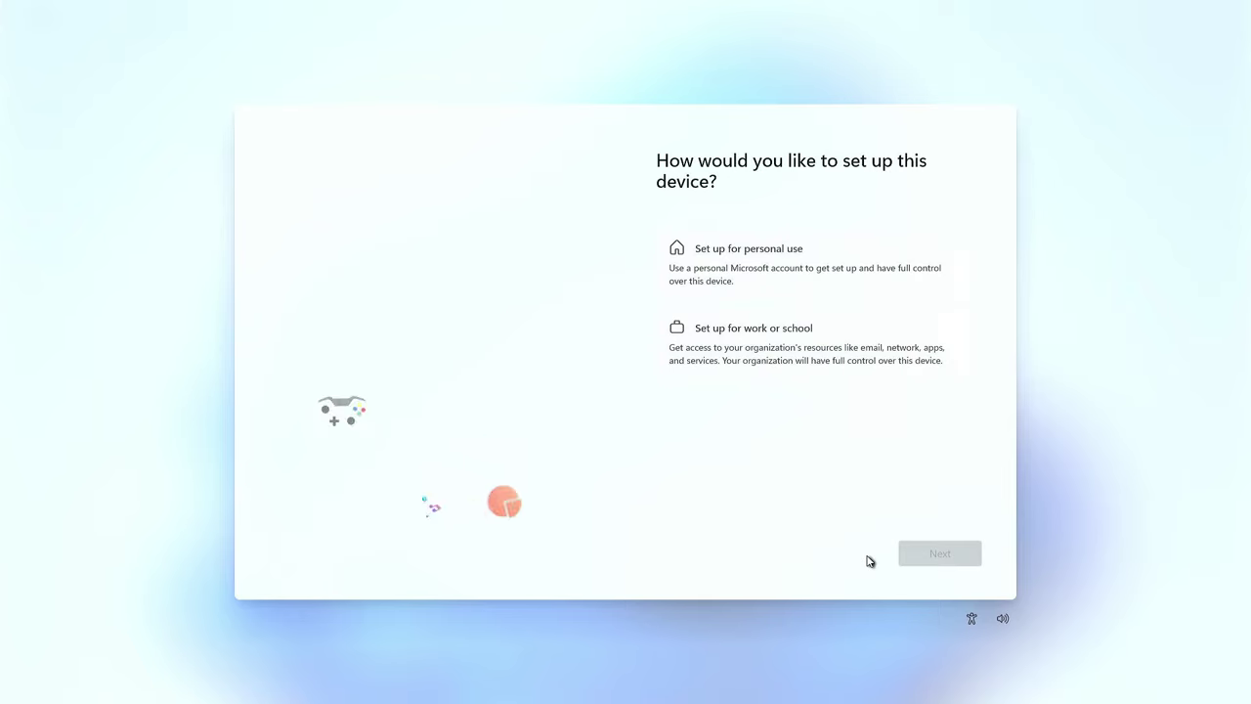
pyautogui.click(773, 270)
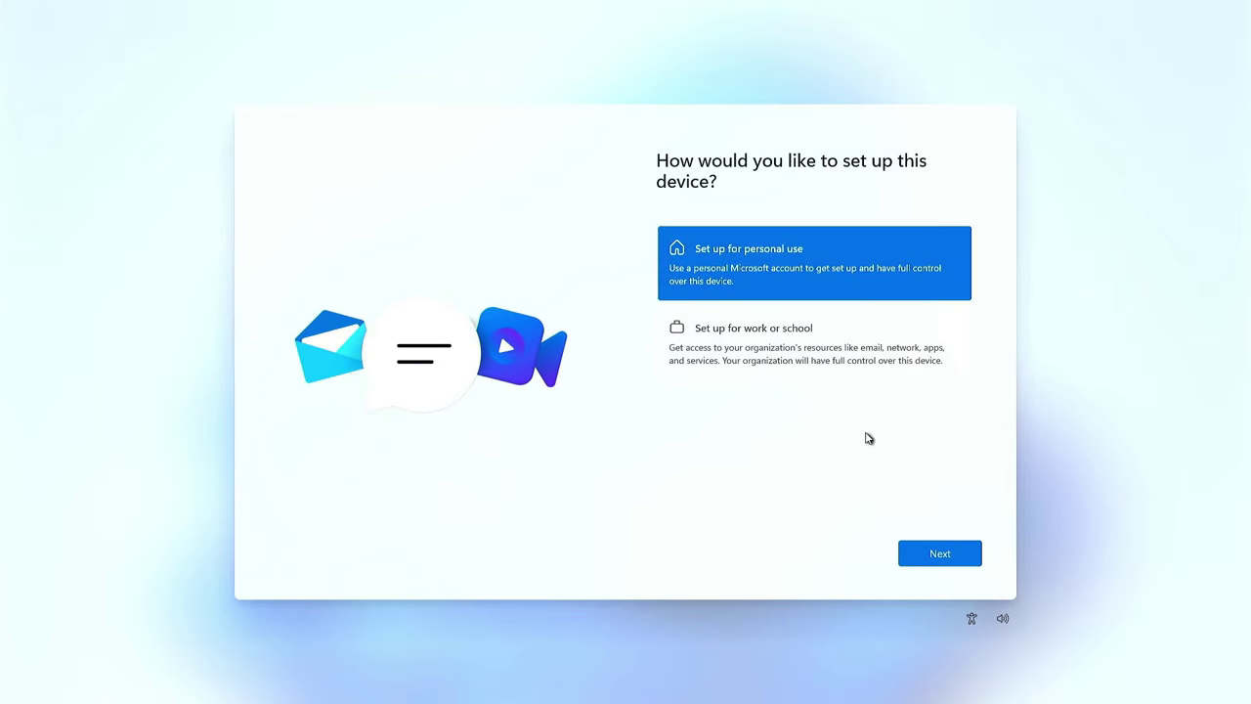
# - Sign in with the placeholder Microsoft account address and a dummy password, then continue past the locked-account error
pyautogui.click(927, 554)
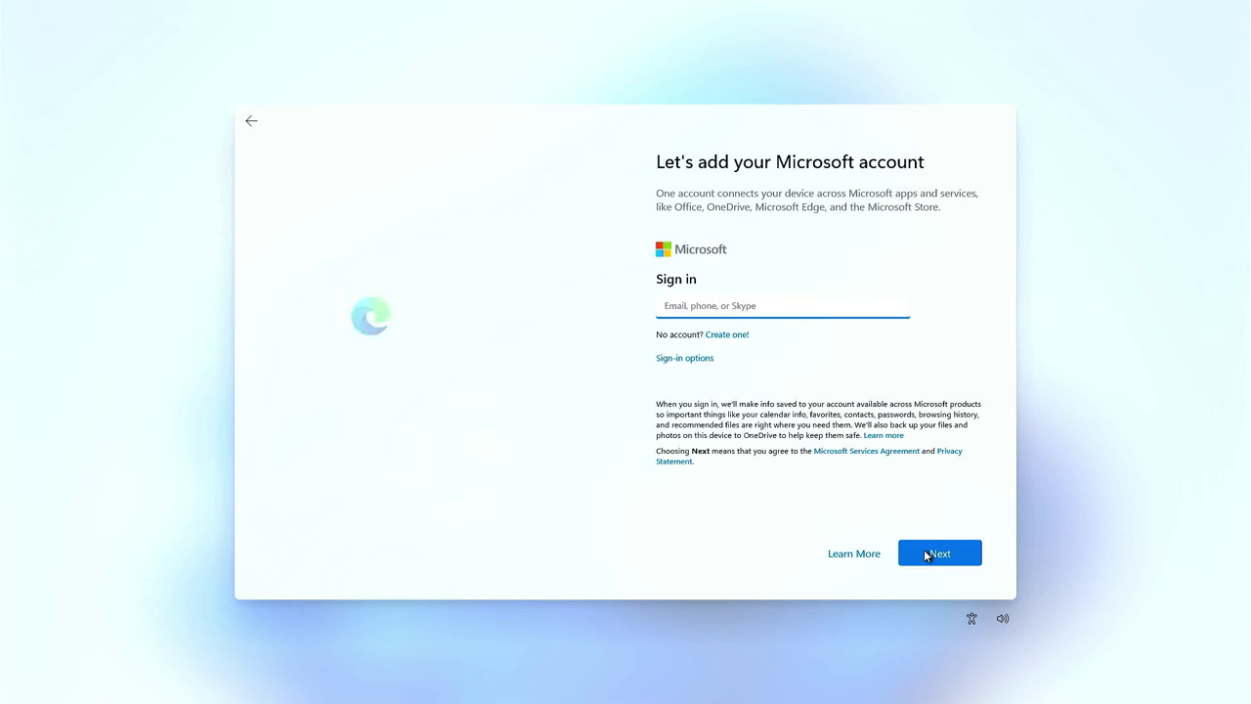
pyautogui.write('no@t')
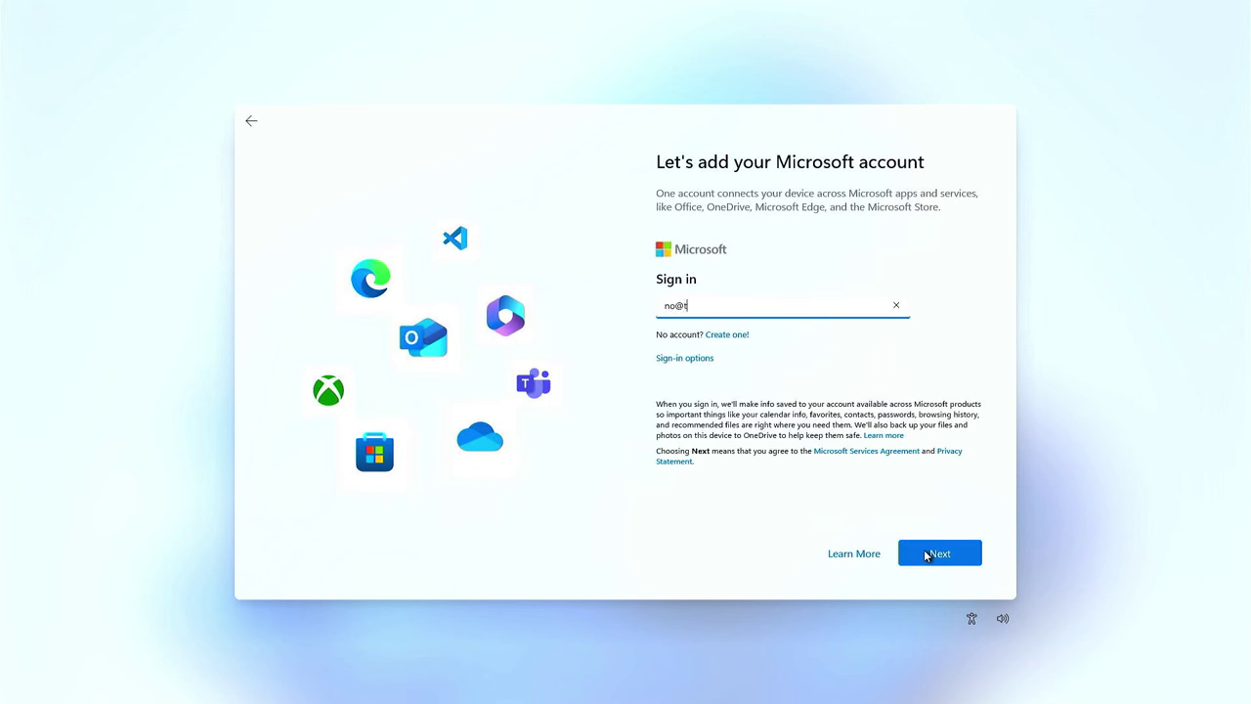
pyautogui.write('hankyou.com')
pyautogui.click(927, 553)
pyautogui.write('•••')
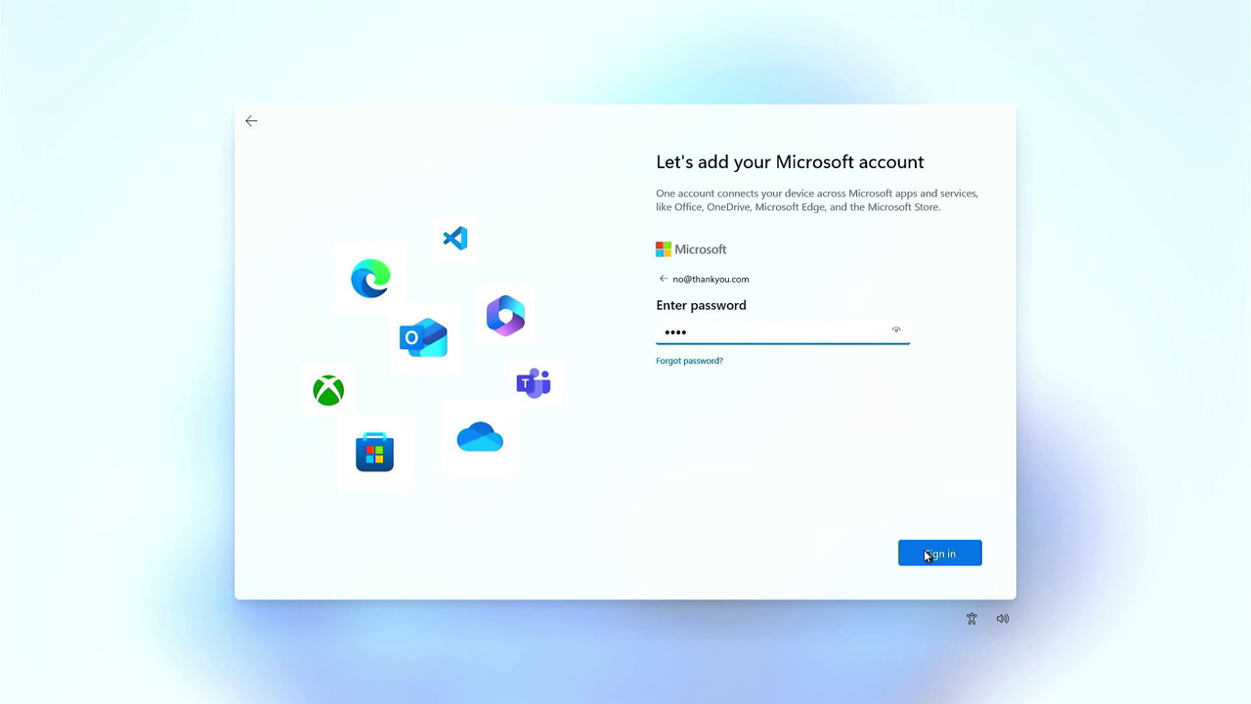
pyautogui.click(927, 554)
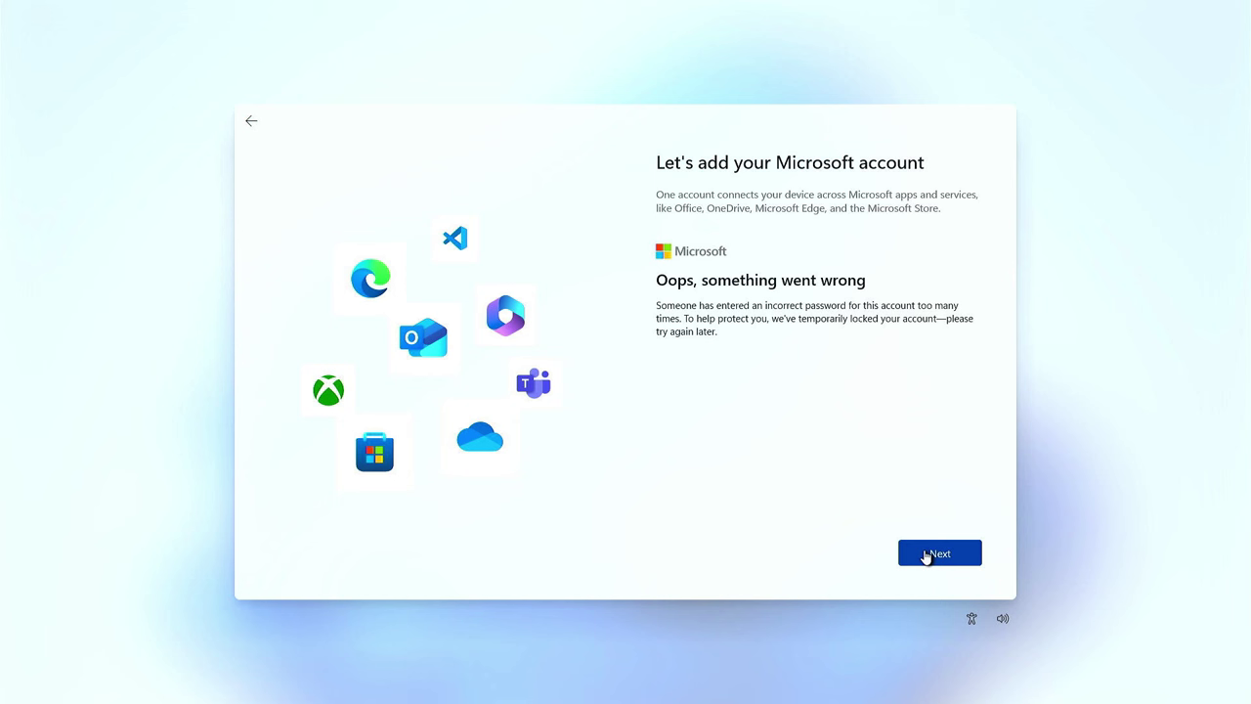
pyautogui.click(927, 554)
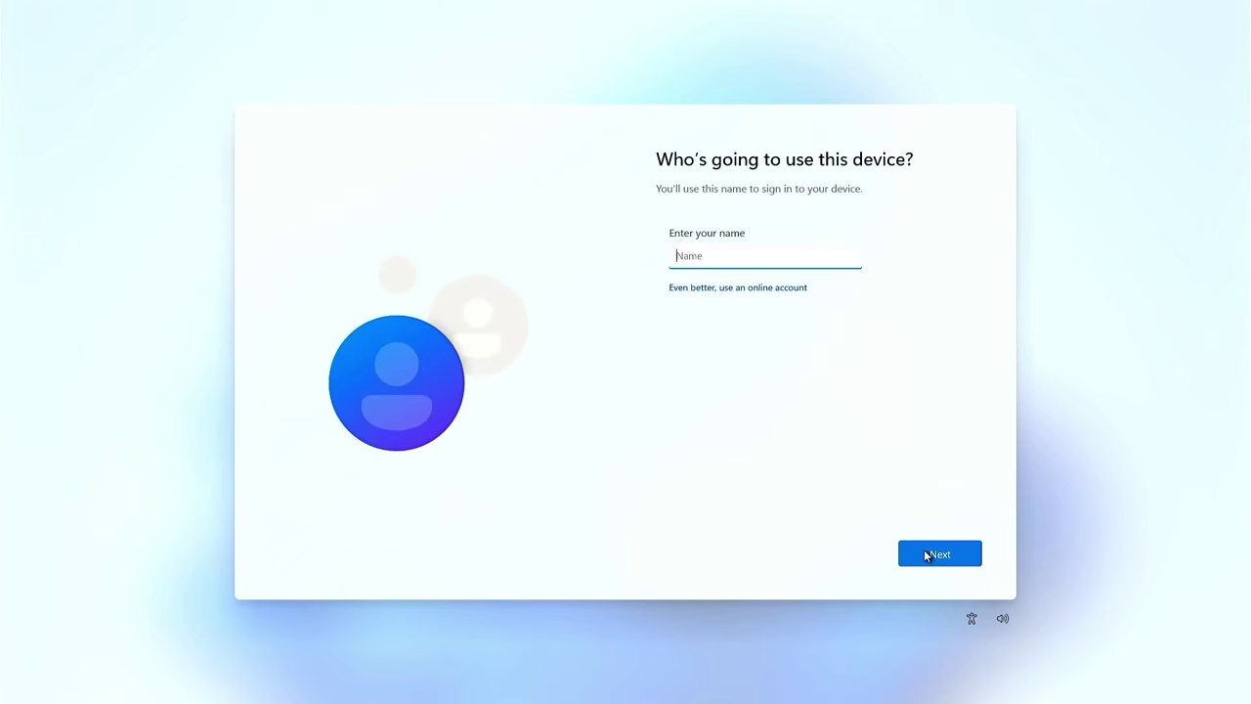
# - Enter USER as the local account name and continue
pyautogui.write('USER')
pyautogui.click(927, 554)
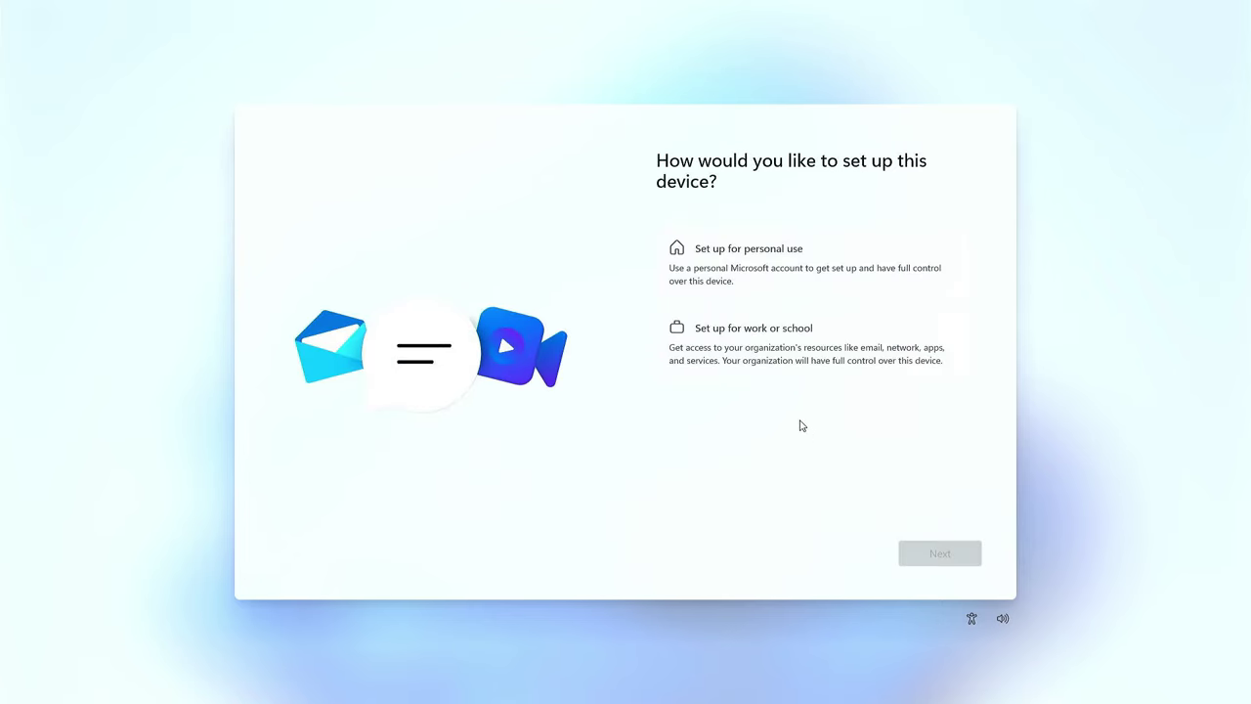
# - Choose Set up for work or school, then select Domain join from the sign-in options
pyautogui.click(766, 352)
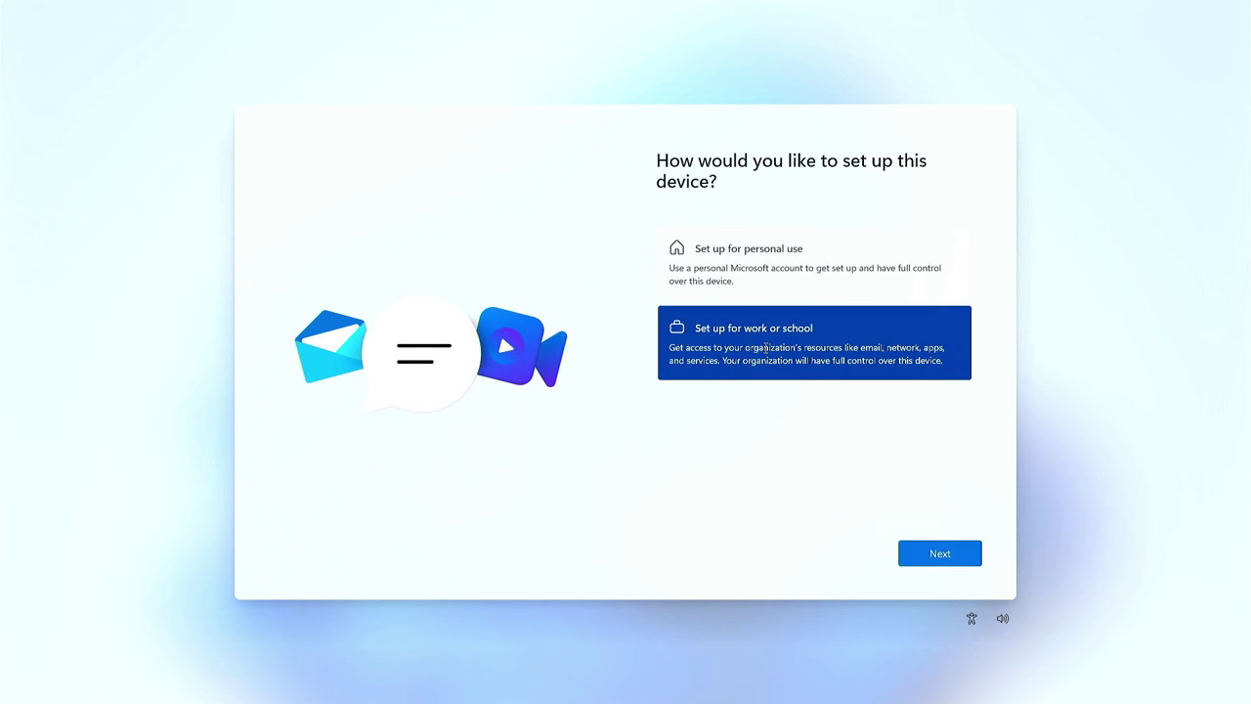
pyautogui.click(922, 557)
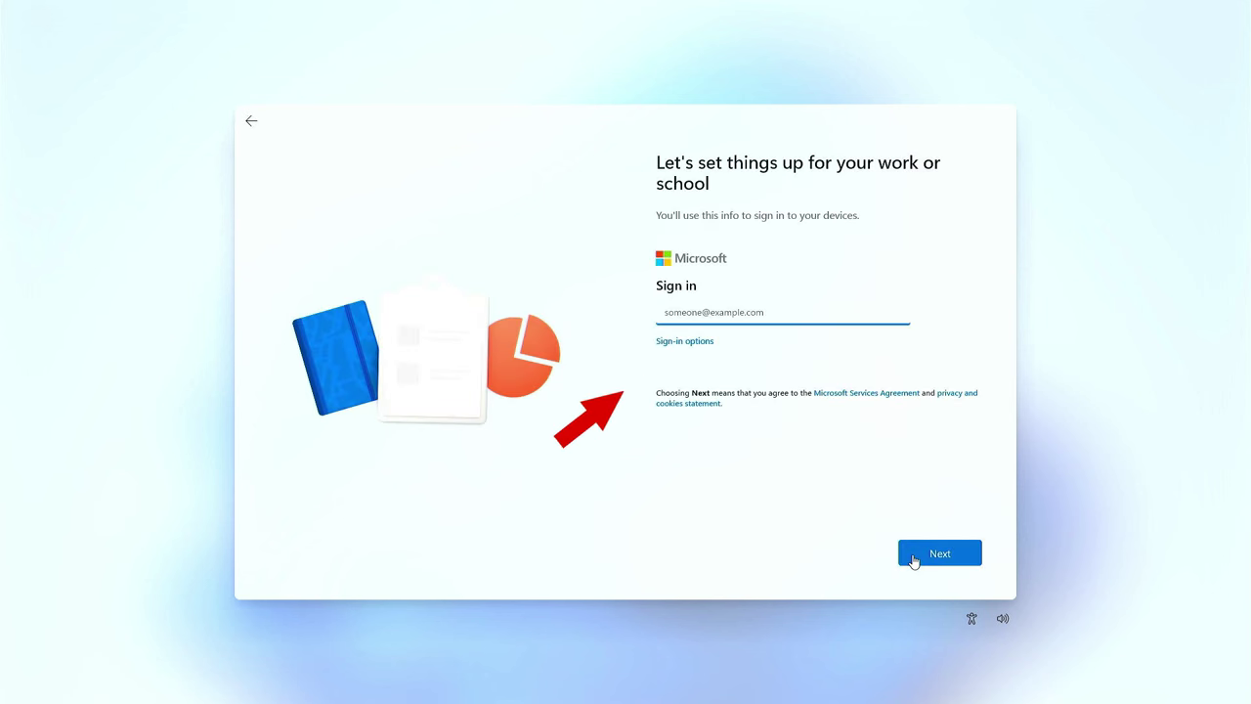
pyautogui.click(914, 559)
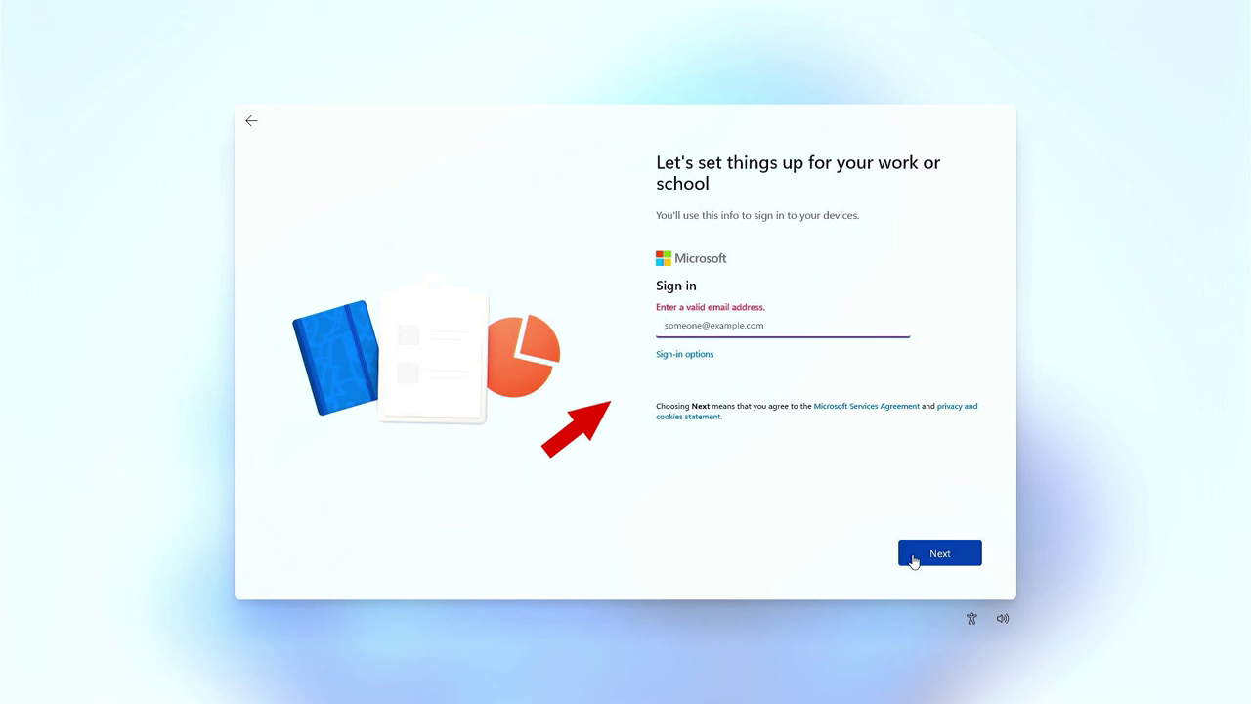
pyautogui.click(702, 356)
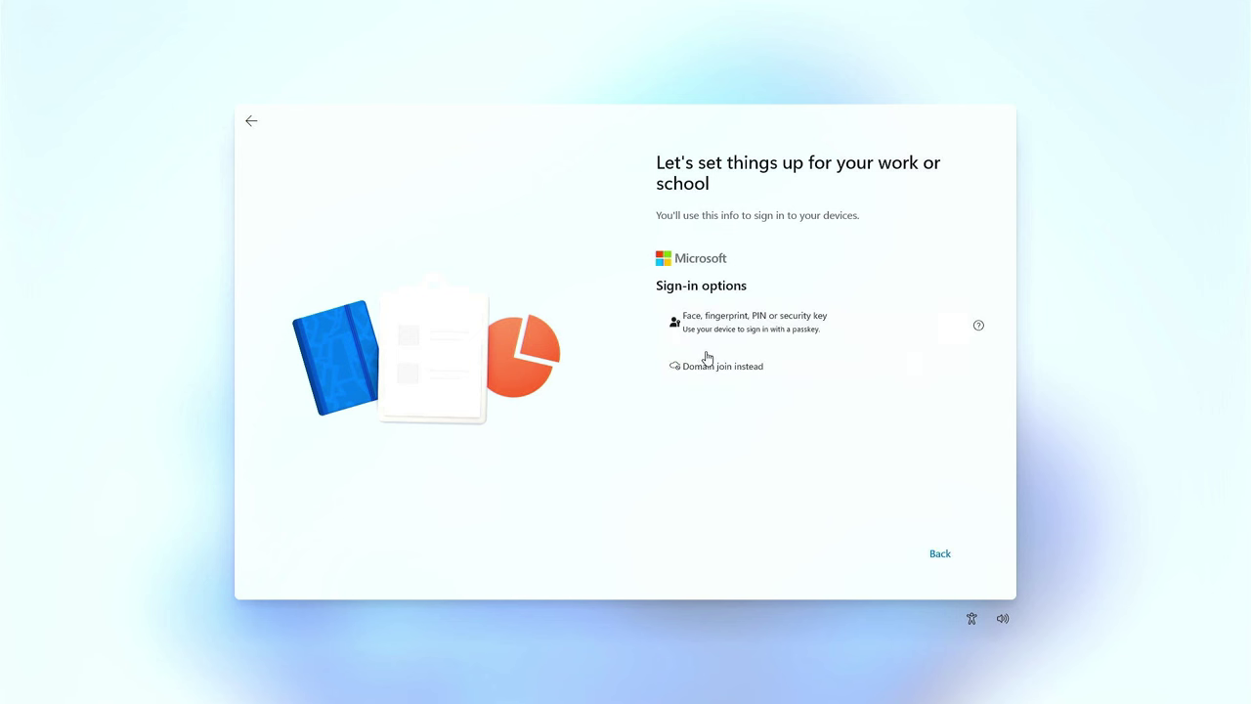
pyautogui.click(721, 369)
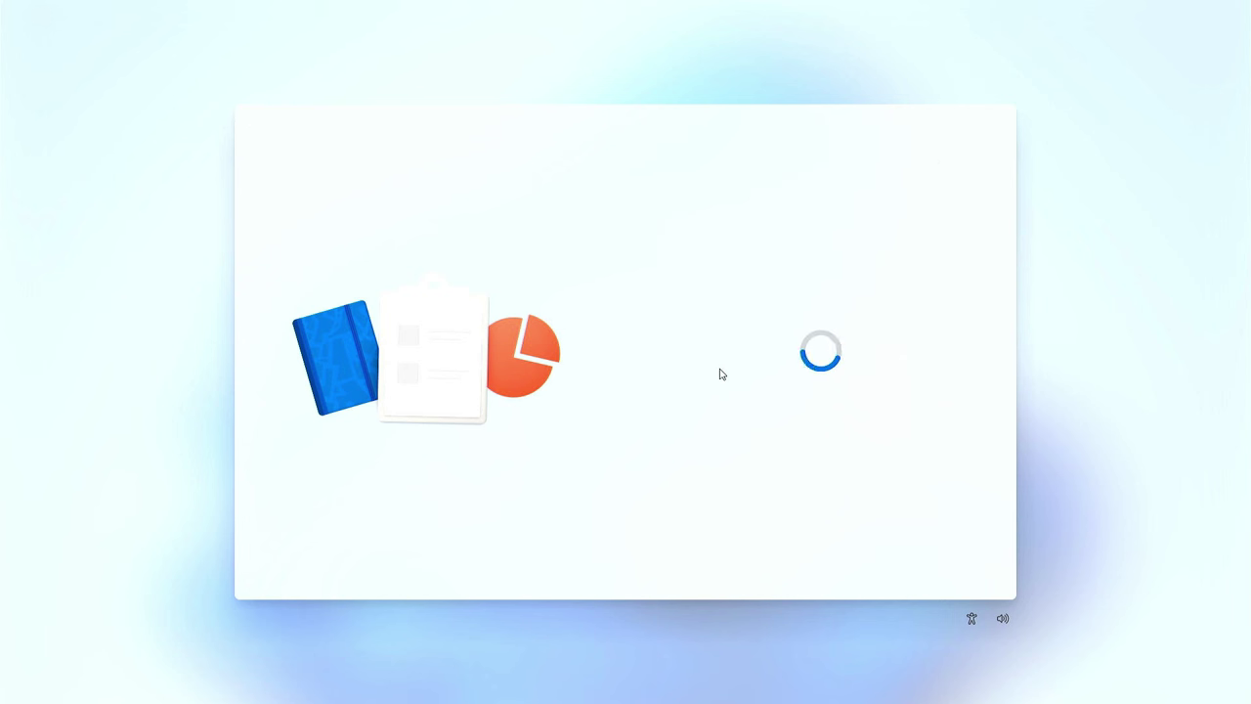